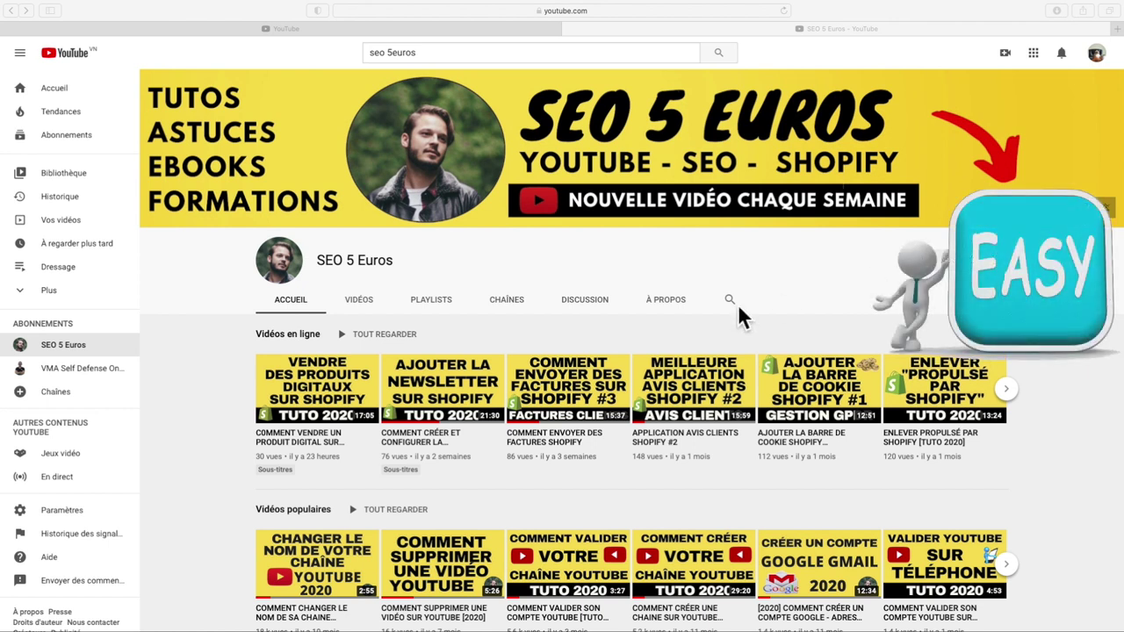
Step: Open the audio library of the channel in YouTube Studio
left_click(378, 27)
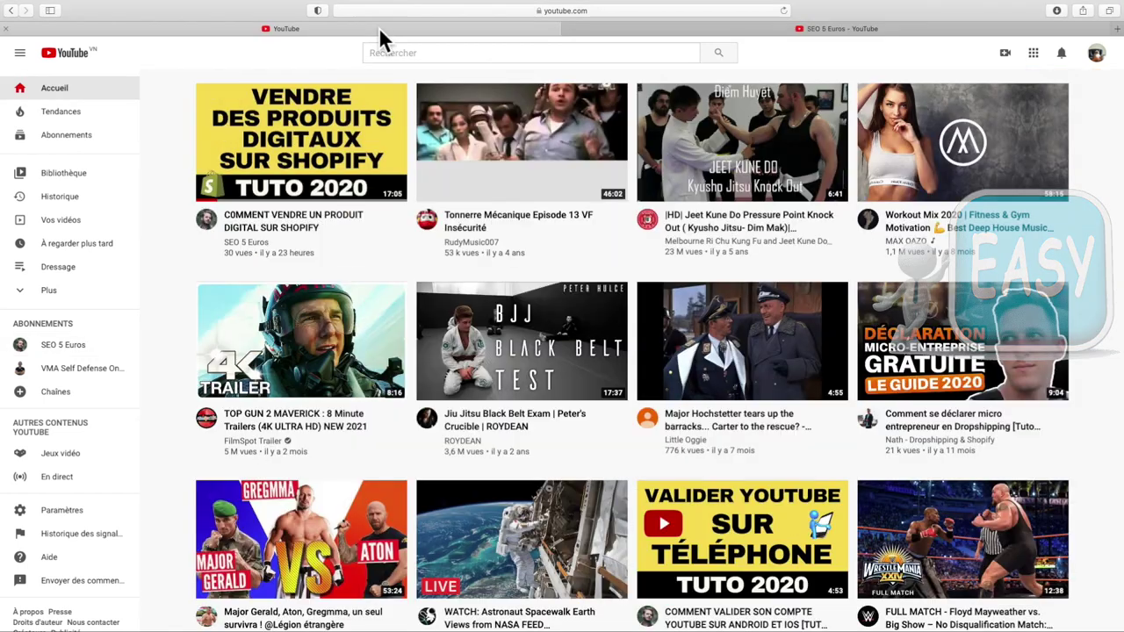
left_click(1096, 54)
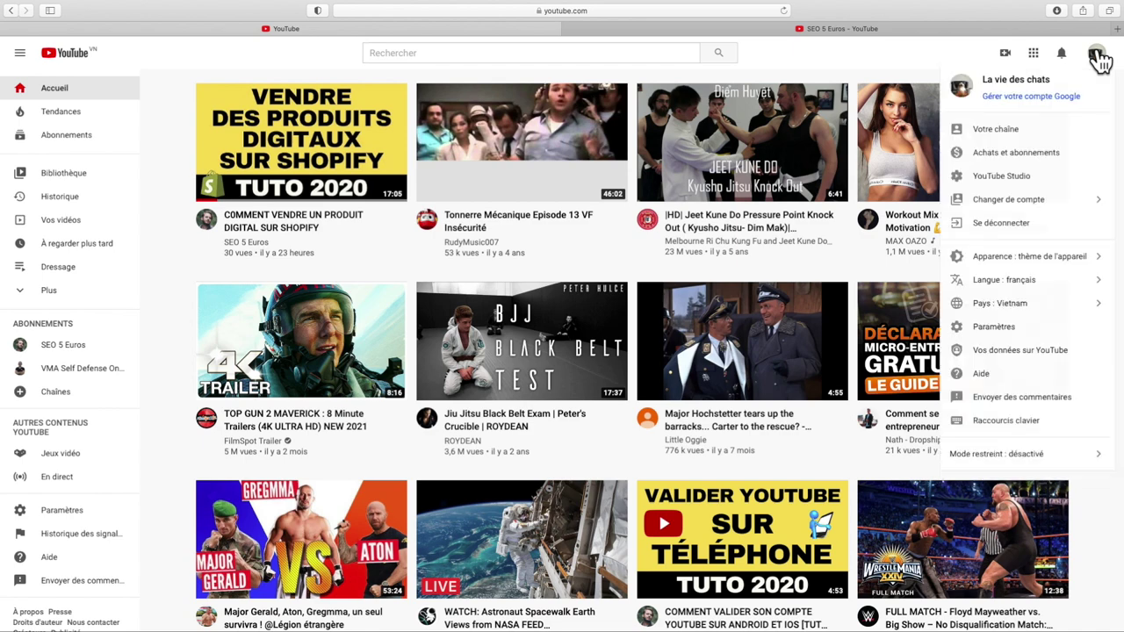
left_click(1022, 176)
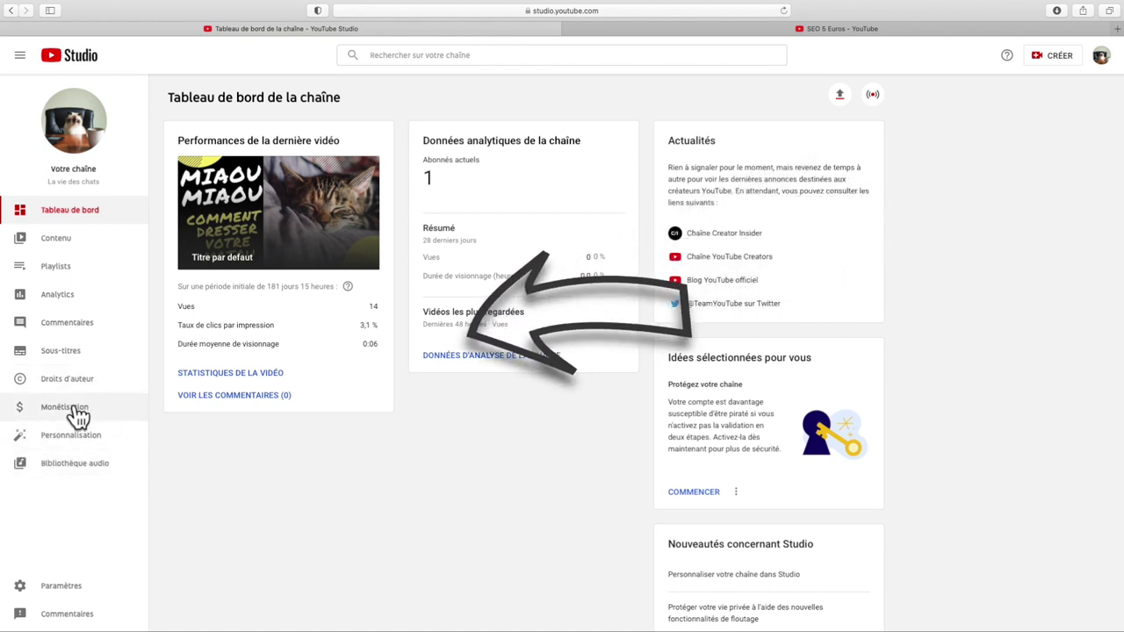
left_click(96, 470)
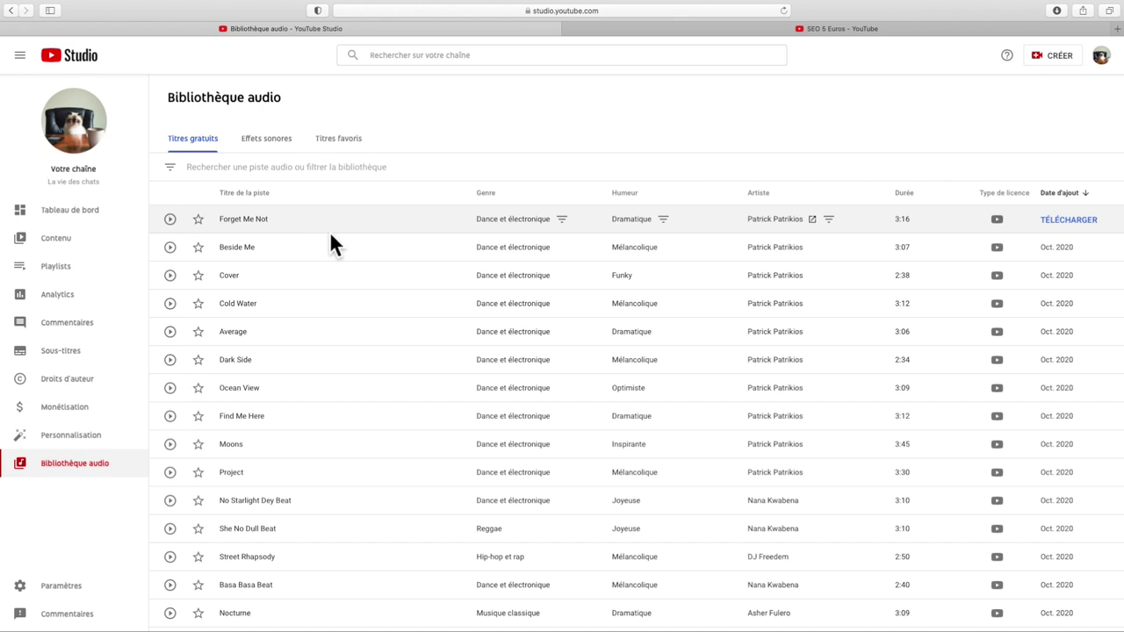
Step: Look through the free tracks in the audio library and filter them by the genre Reggae
scroll(358, 344, "down", 4)
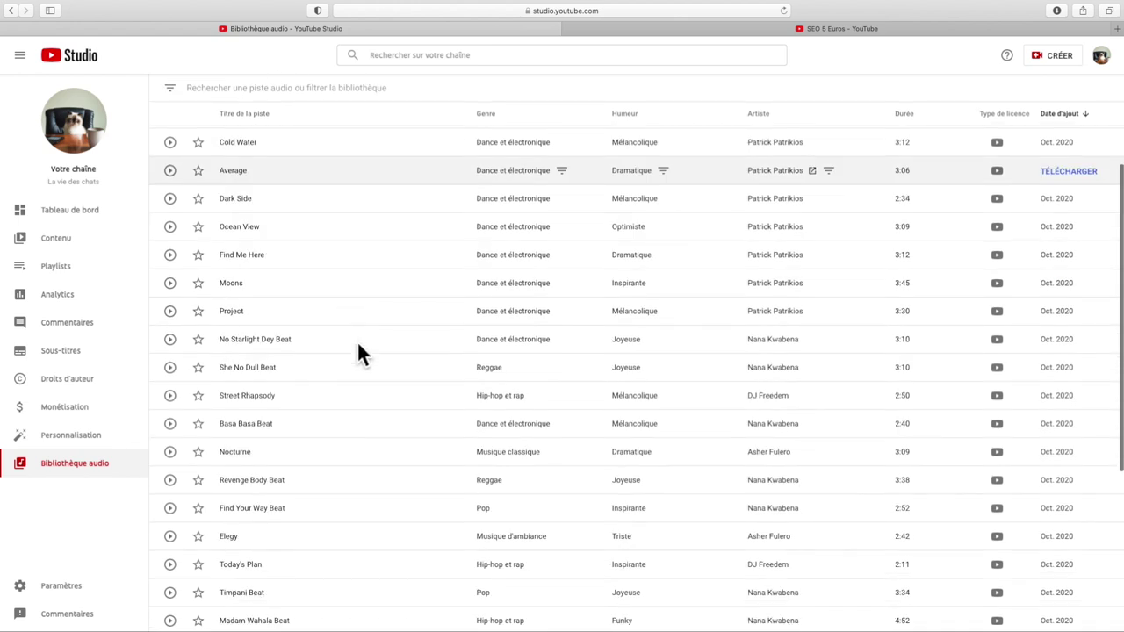
scroll(358, 347, "down", 7)
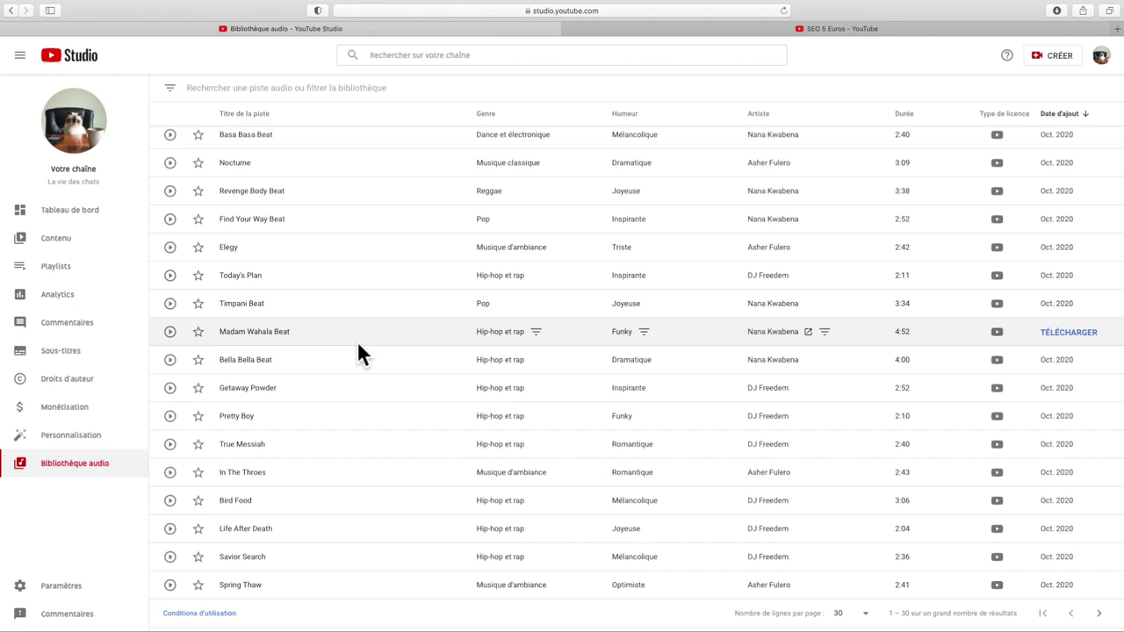
scroll(357, 340, "up", 10)
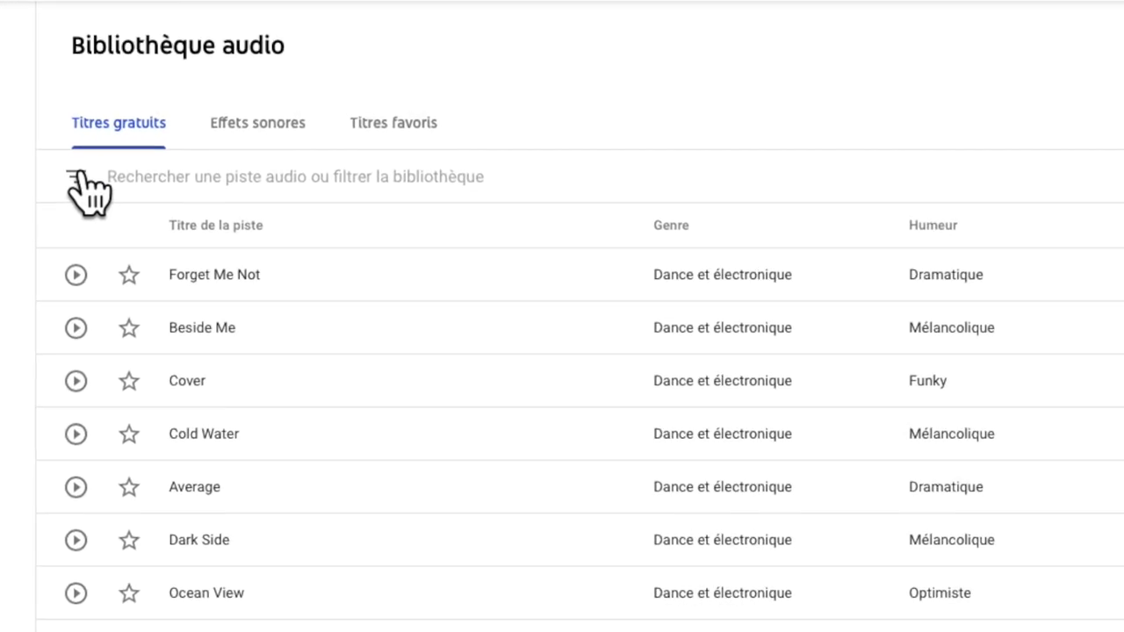
left_click(103, 174)
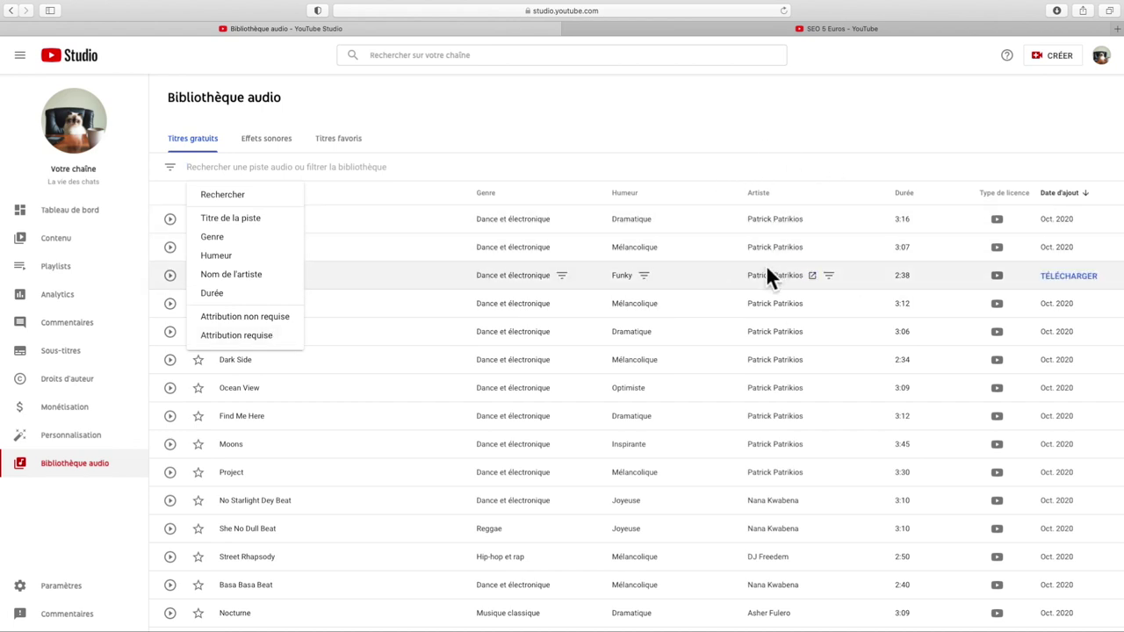
left_click(232, 238)
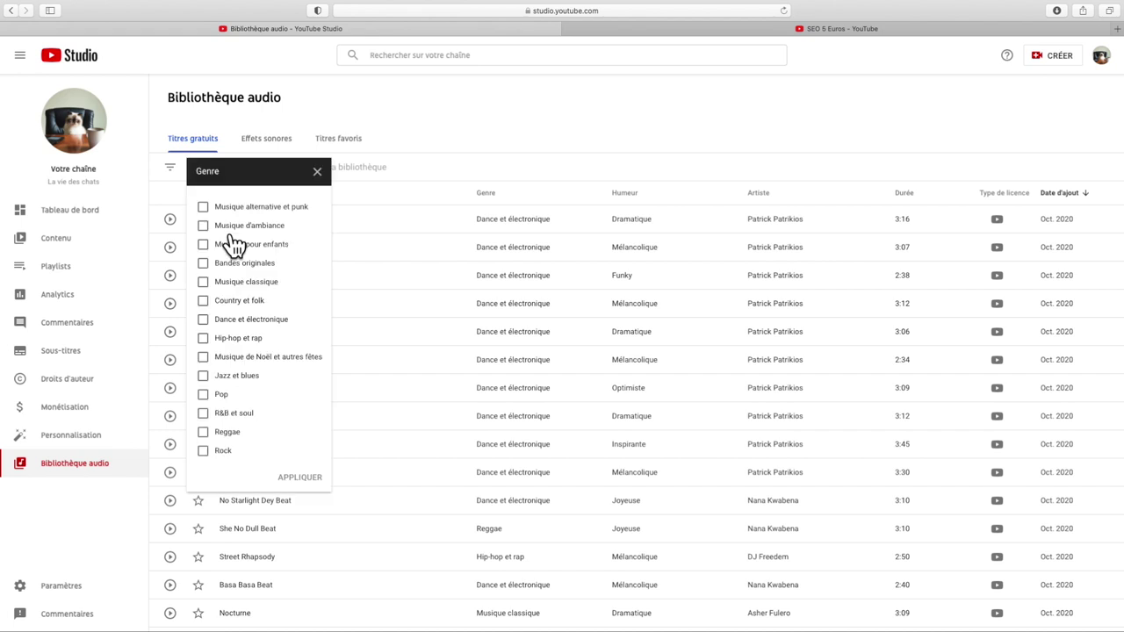
left_click(247, 428)
left_click(297, 479)
Step: Set the reggae track list to 100 rows per page and look through all its tracks
scroll(298, 476, "down", 5)
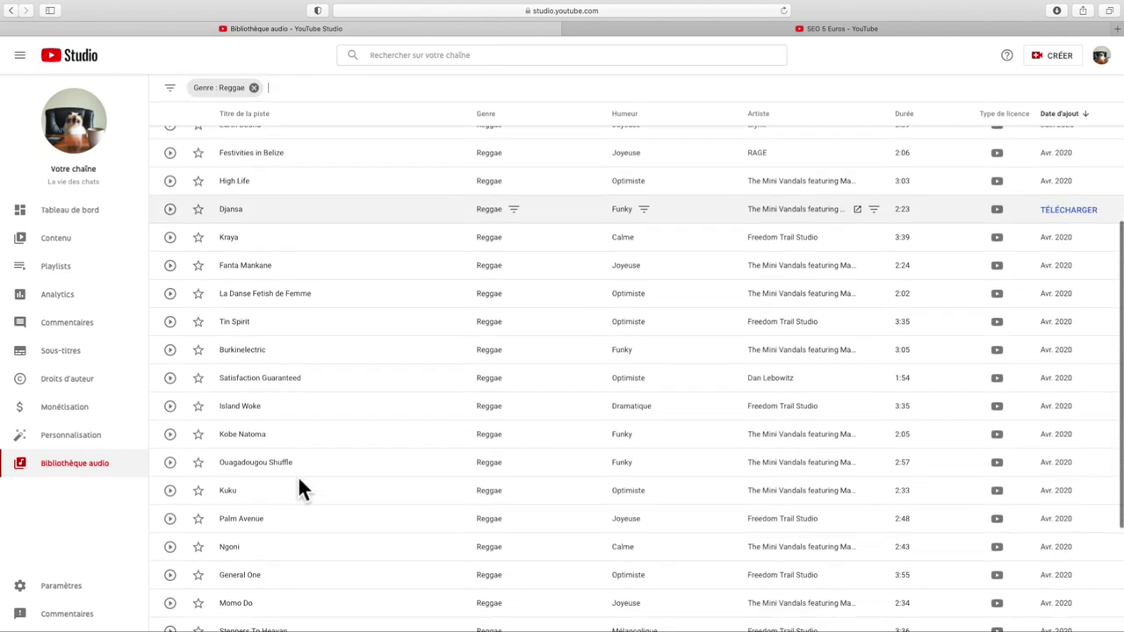
scroll(298, 478, "down", 4)
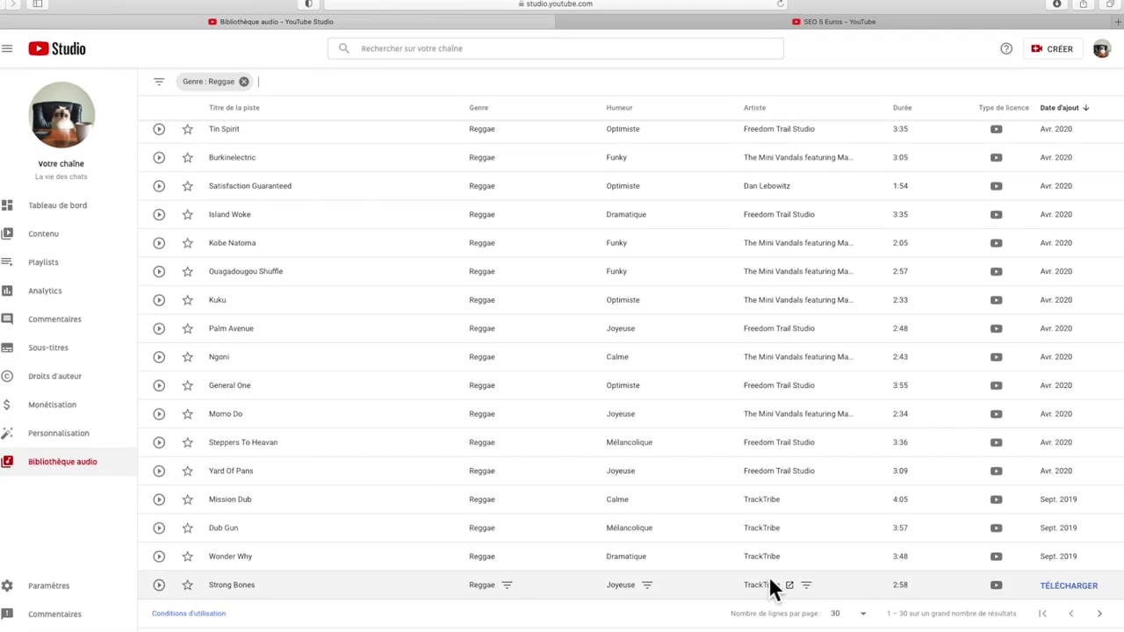
left_click(850, 618)
left_click(827, 617)
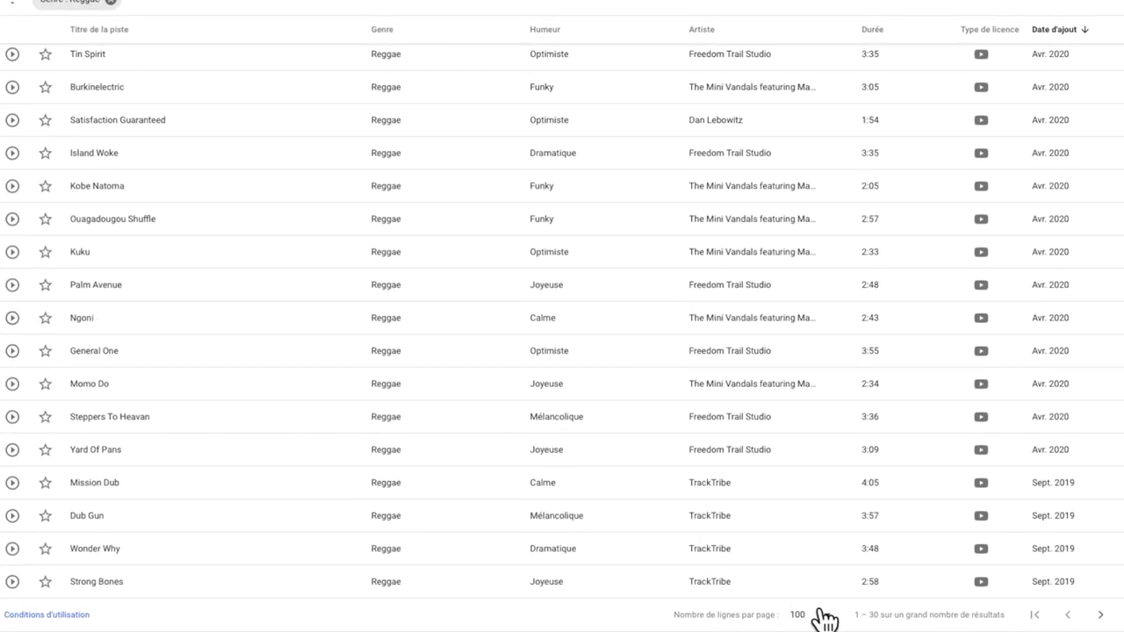
scroll(678, 432, "down", 10)
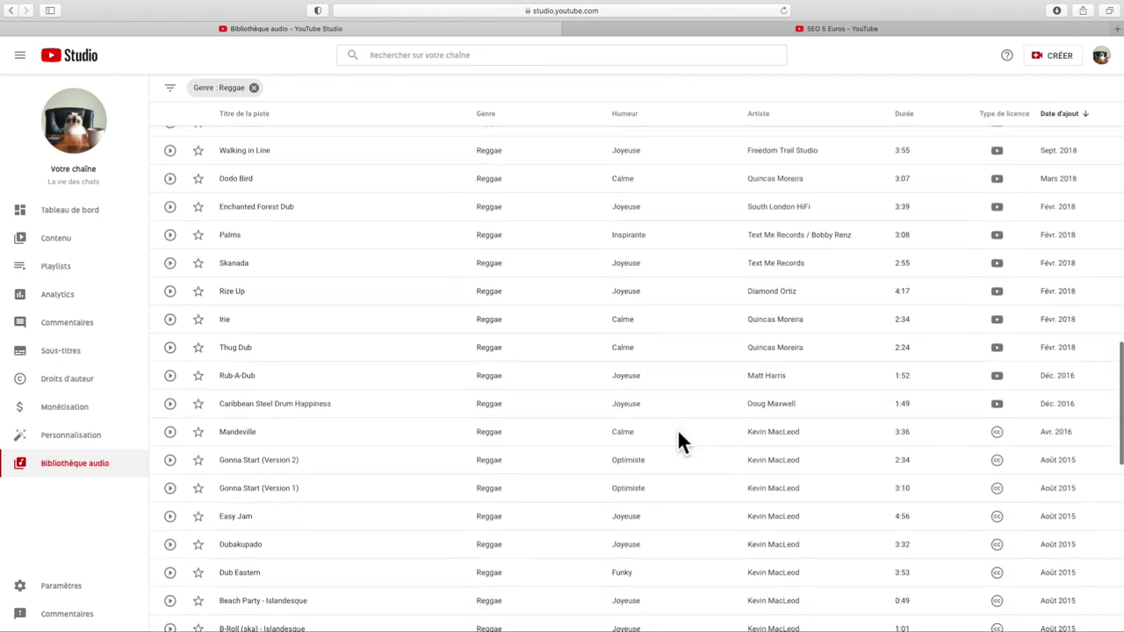
scroll(677, 430, "down", 15)
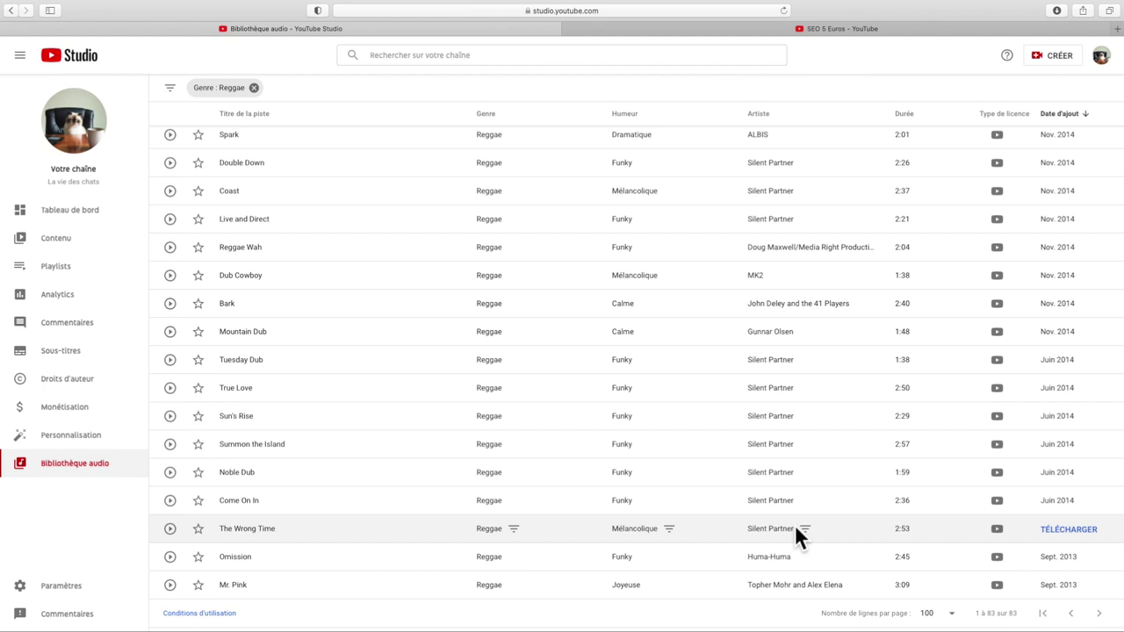
scroll(475, 492, "up", 15)
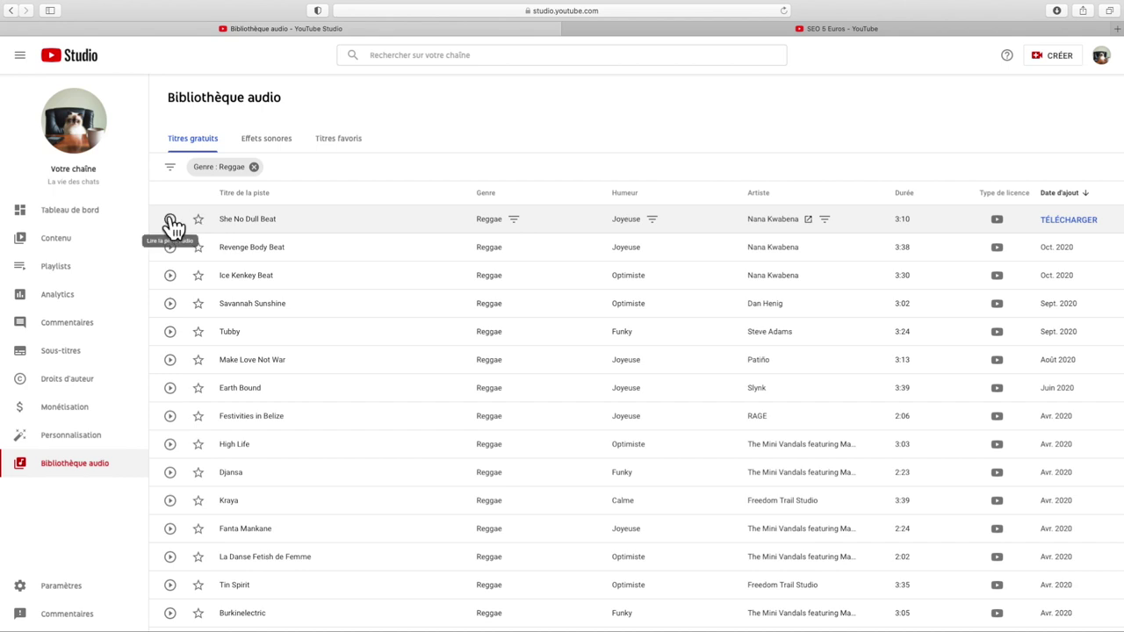
Step: Preview the track "She No Dull Beat", add it to the favourites and show the favourite tracks
left_click(171, 219)
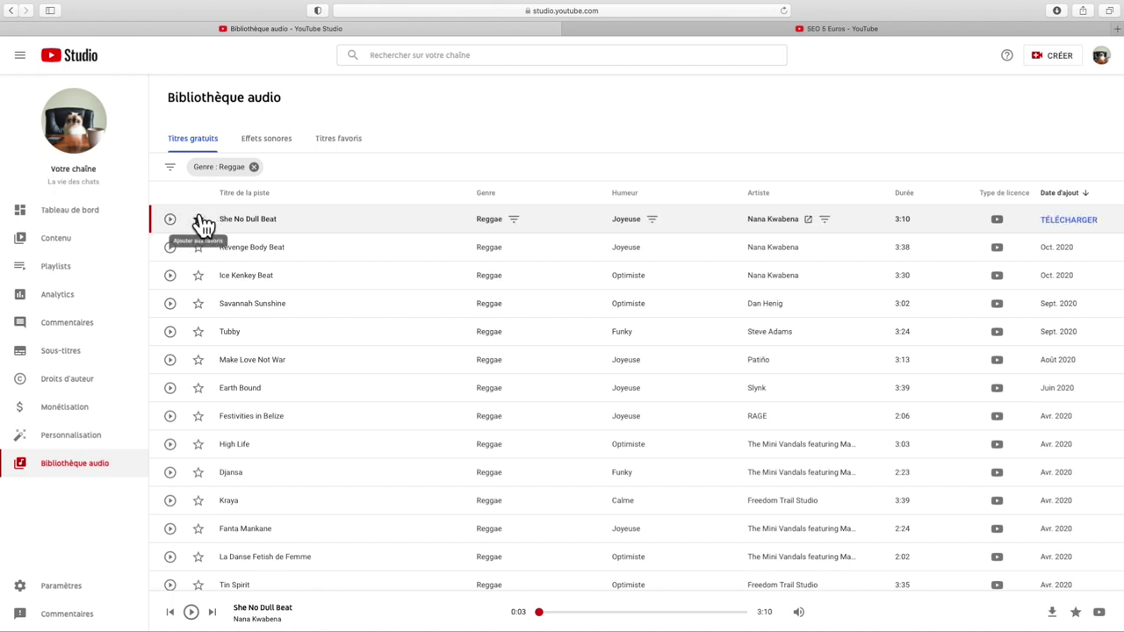
left_click(198, 218)
left_click(341, 140)
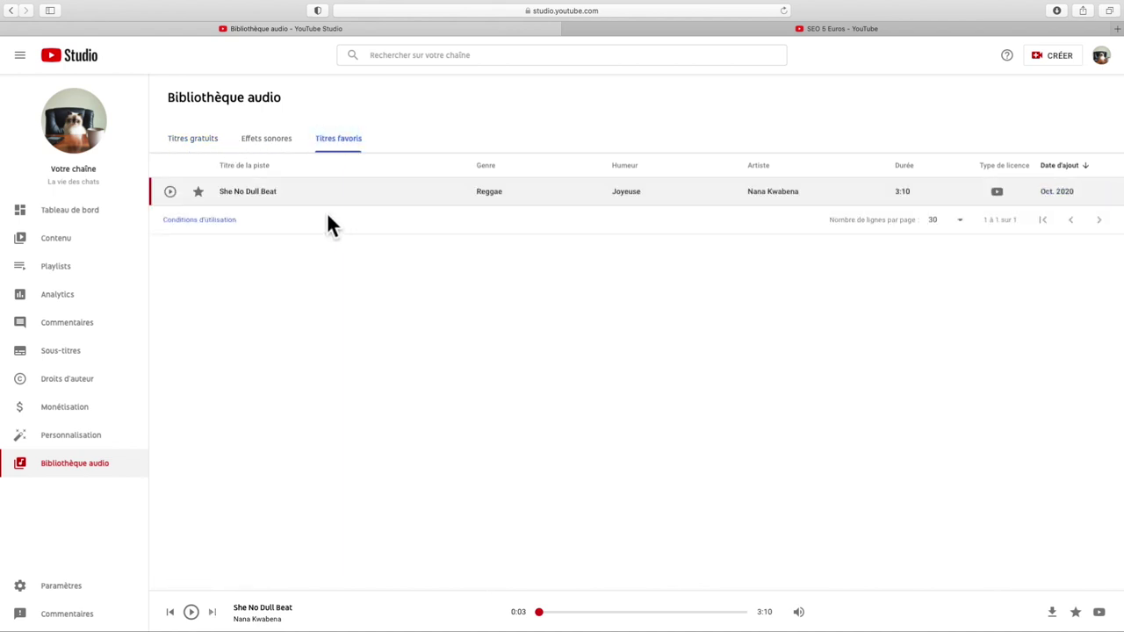
Step: Browse the sound effects in the audio library and preview the nine-second "Straw Squeak" effect
left_click(189, 143)
left_click(268, 139)
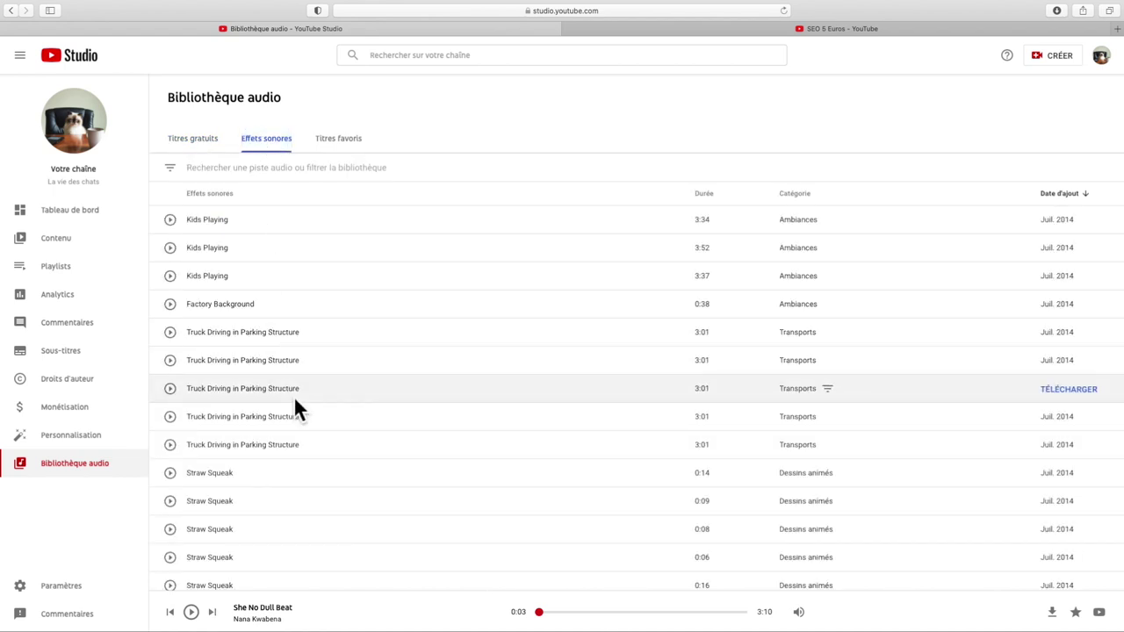
scroll(293, 396, "down", 1)
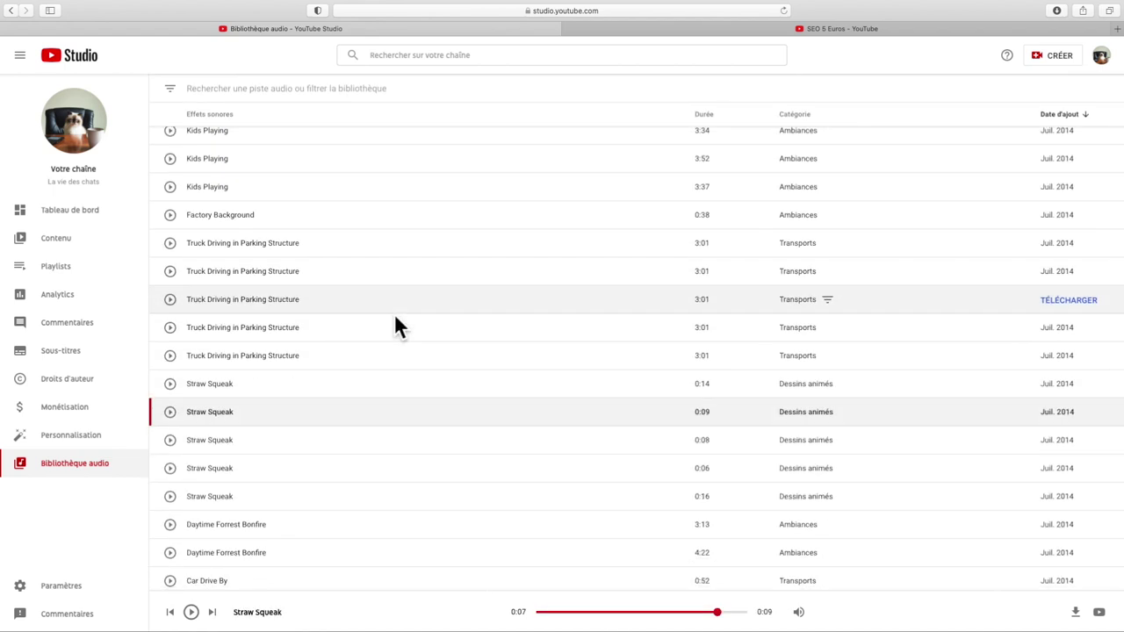
scroll(394, 314, "up", 2)
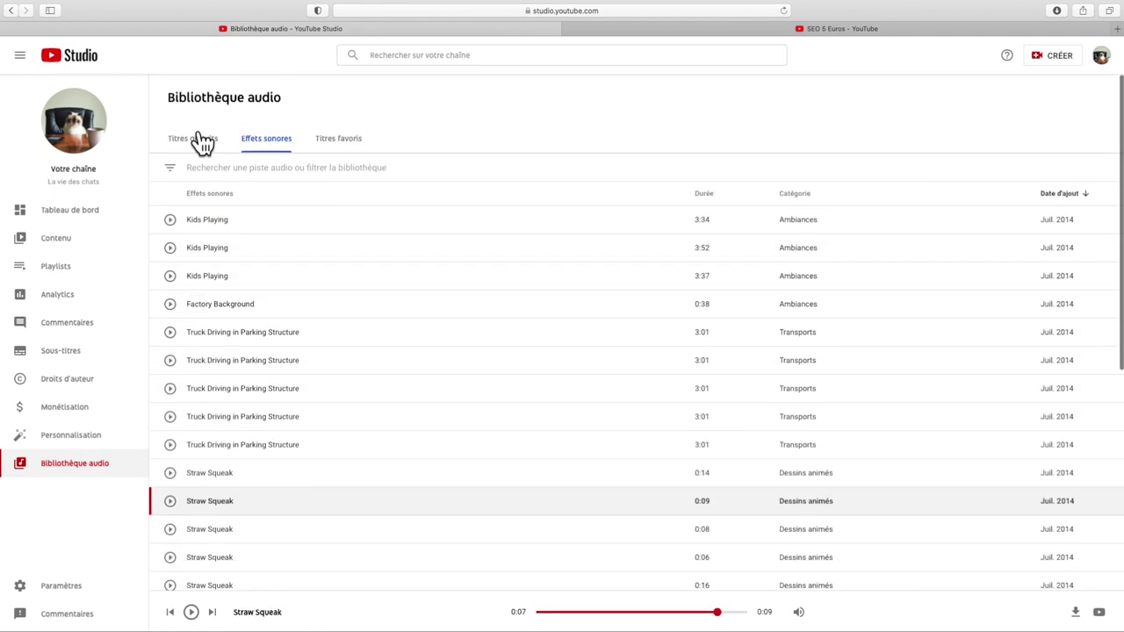
Step: Return to the free tracks and read the licence terms of "She No Dull Beat"
left_click(201, 143)
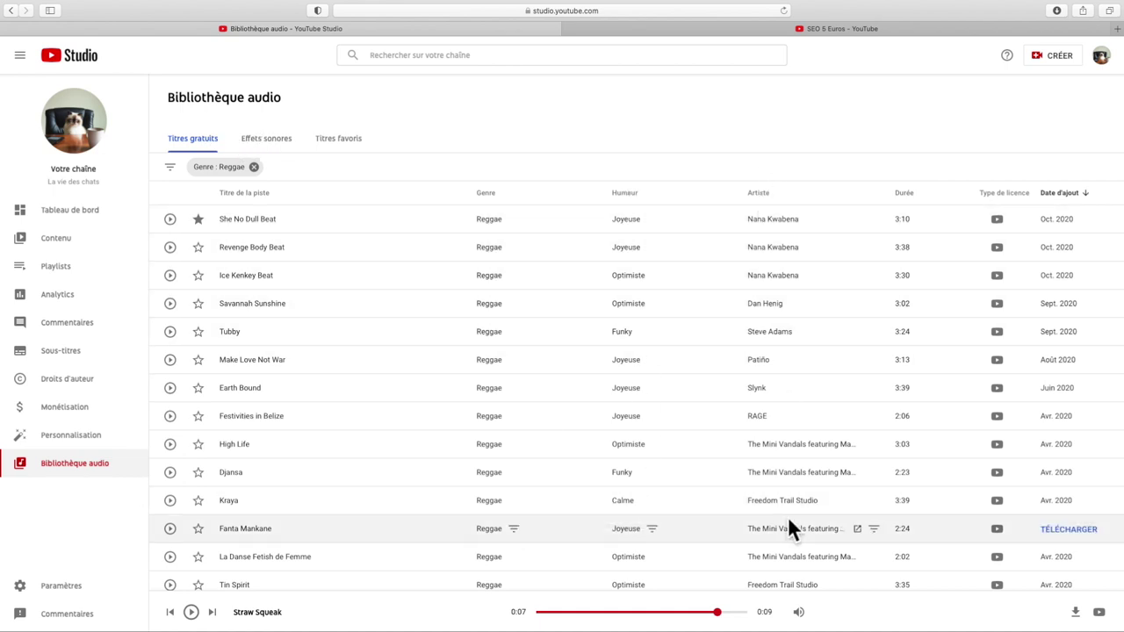
left_click(998, 224)
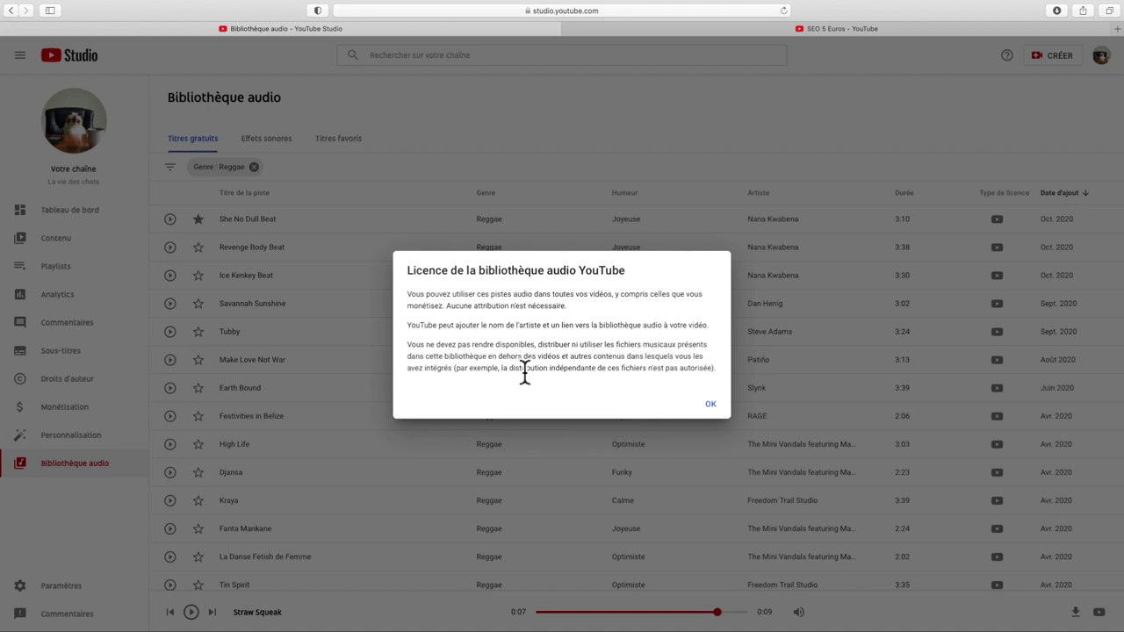
left_click(712, 404)
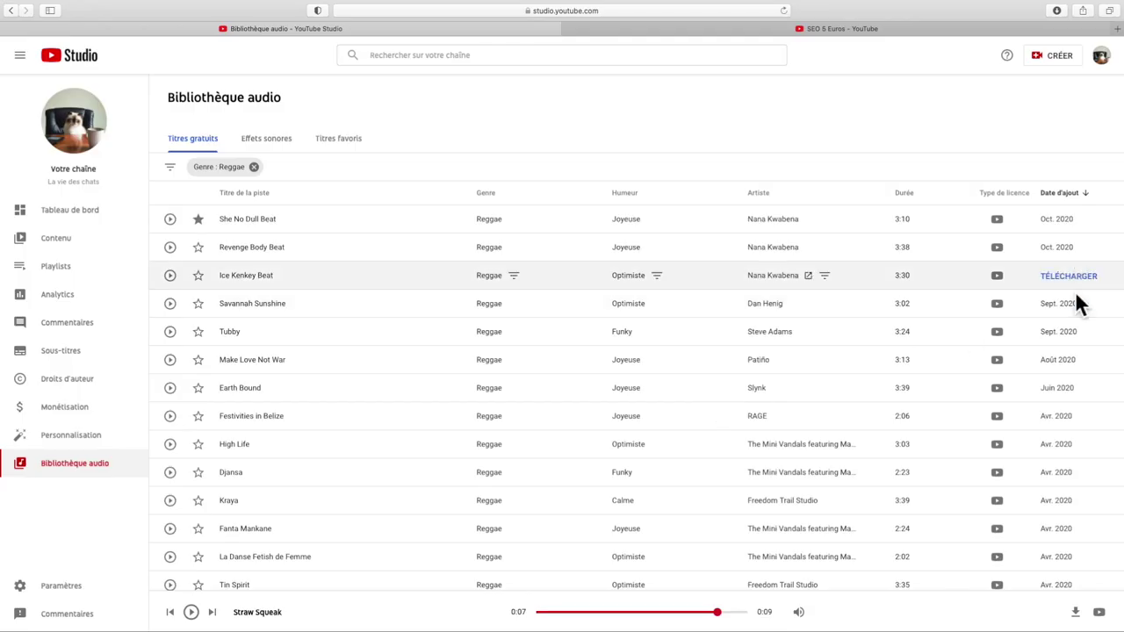
Step: Sort the free tracks by date added in both directions and remove the Joyeuse mood filter
left_click(1062, 193)
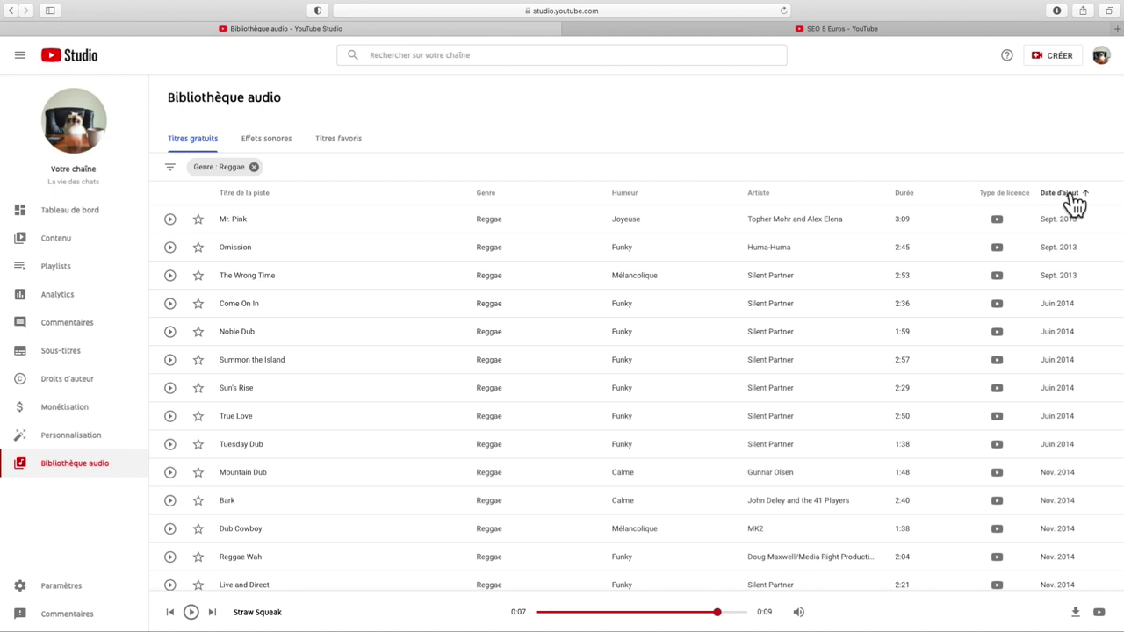
left_click(1072, 195)
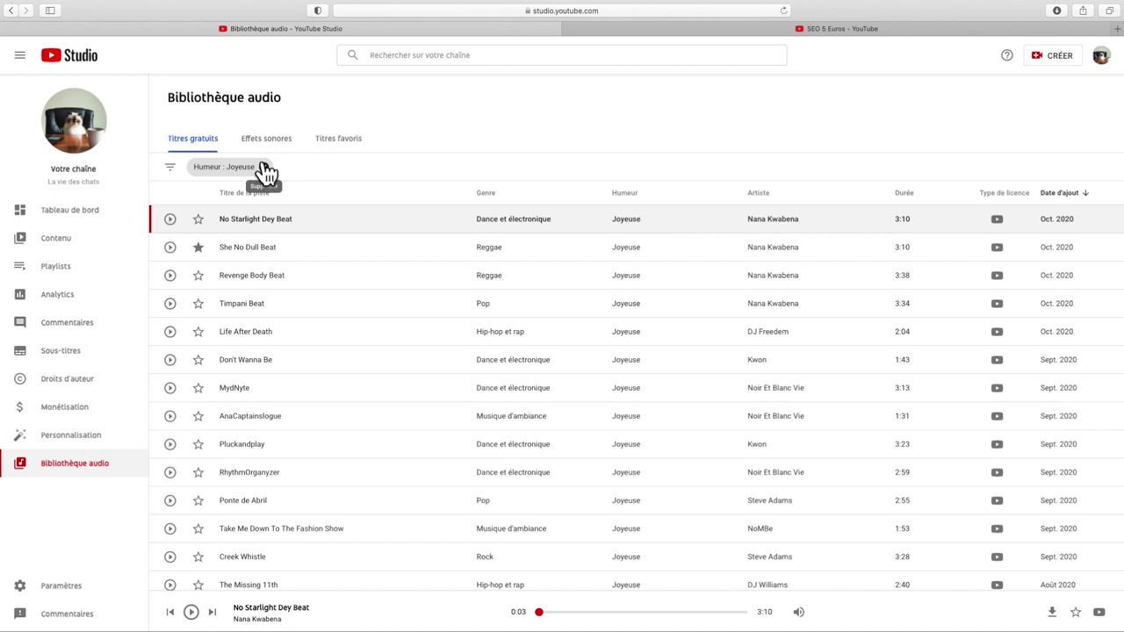
left_click(264, 168)
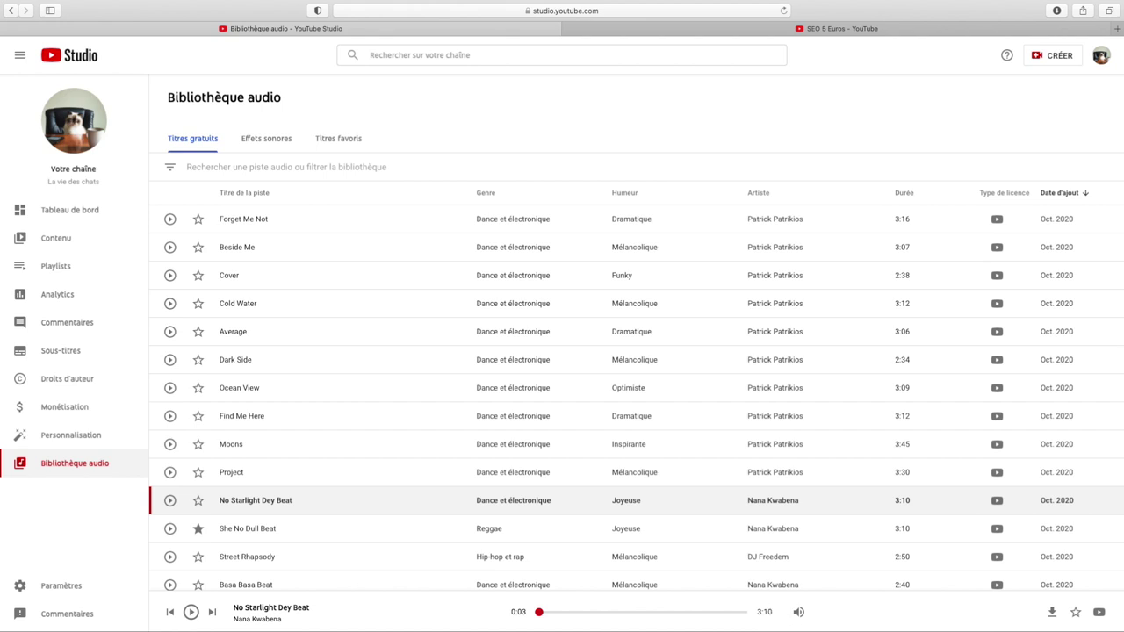
Step: Preview "No Starlight Dey Beat" from about 1:17, then mute and unmute the player
left_click_drag(534, 613, 616, 616)
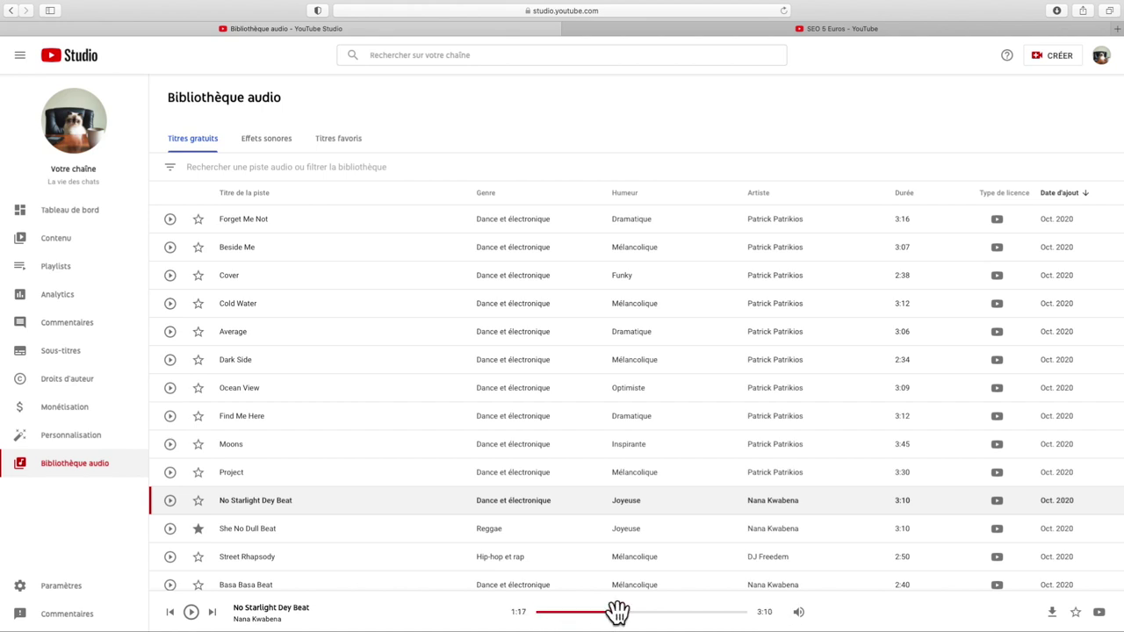
left_click(192, 614)
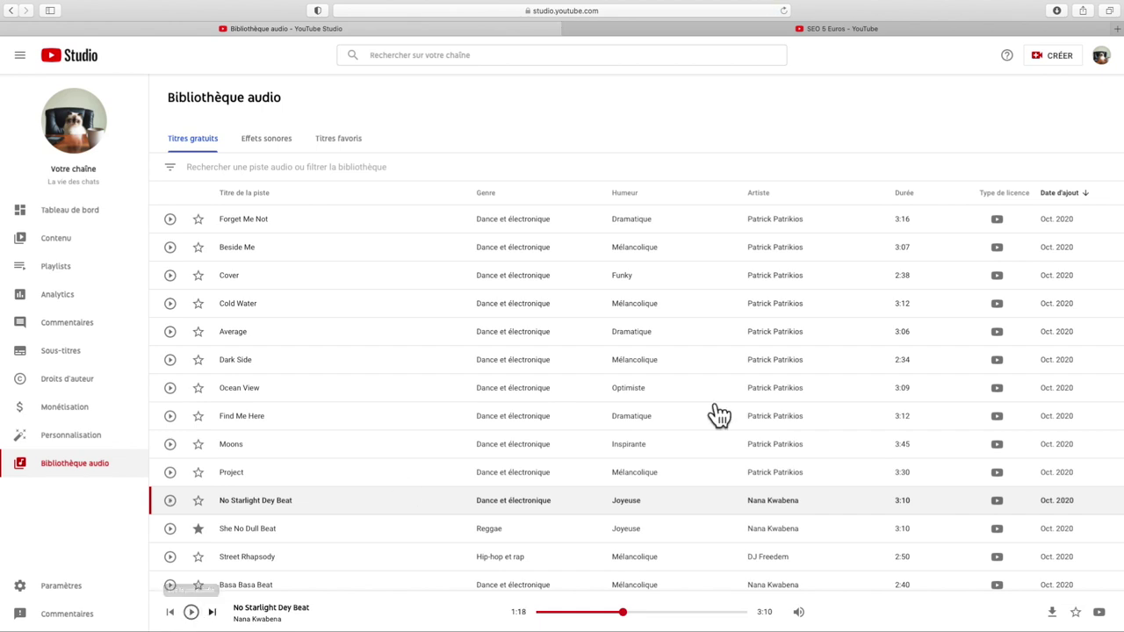
mouse_move(800, 615)
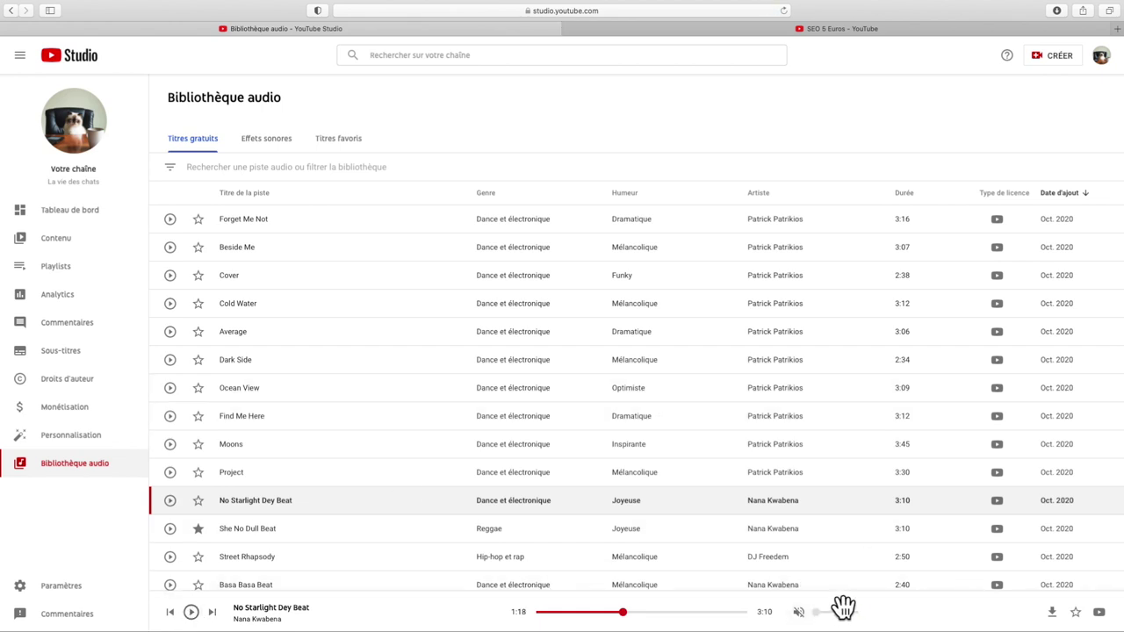
left_click(799, 614)
left_click(801, 619)
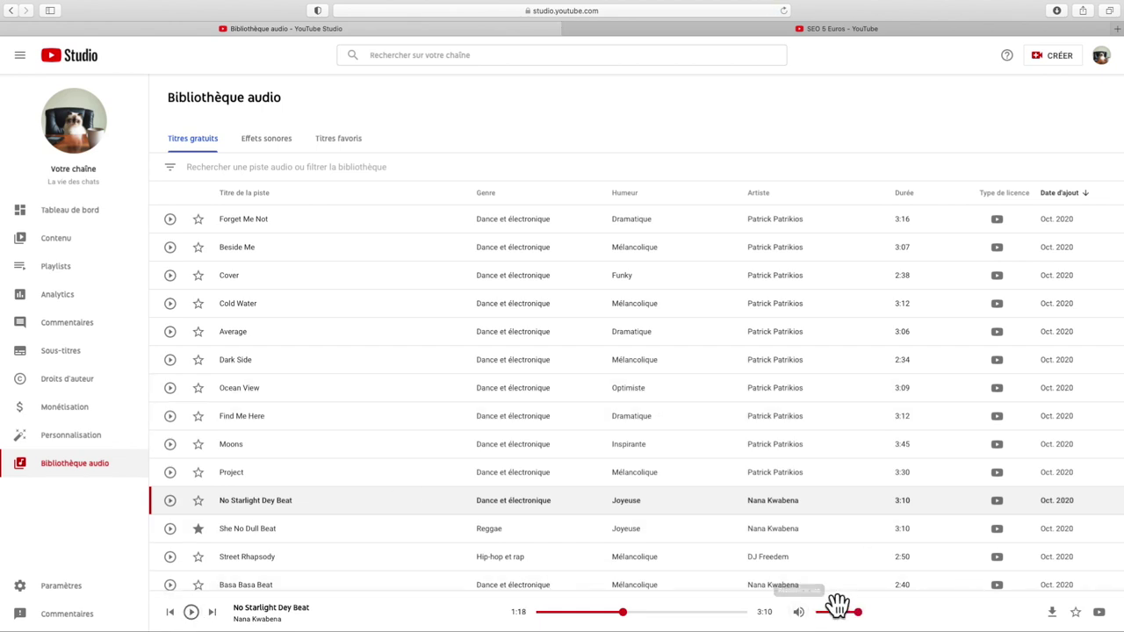
Step: Download "No Starlight Dey Beat" and show its MP3 file in the Téléchargements folder in Finder
left_click(1053, 613)
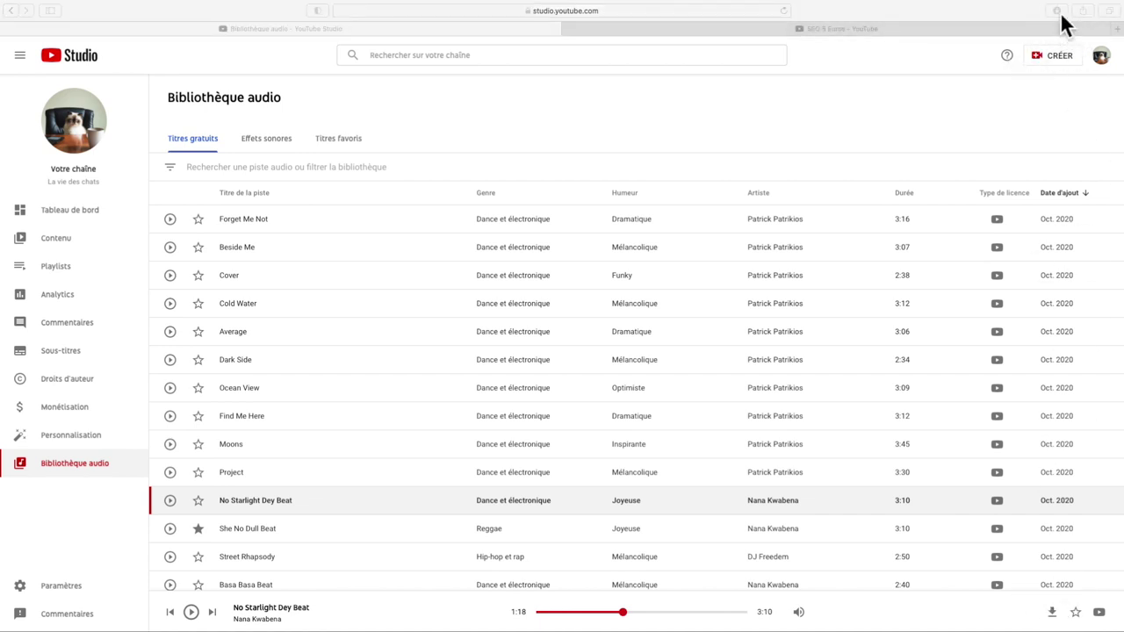
left_click(1057, 11)
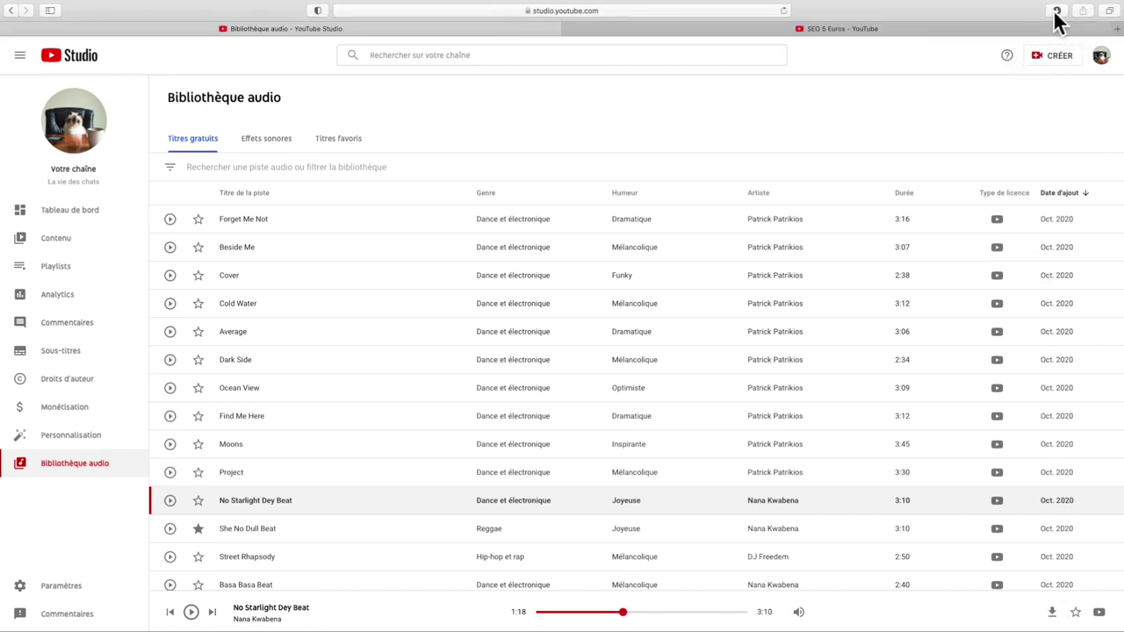
left_click(1057, 18)
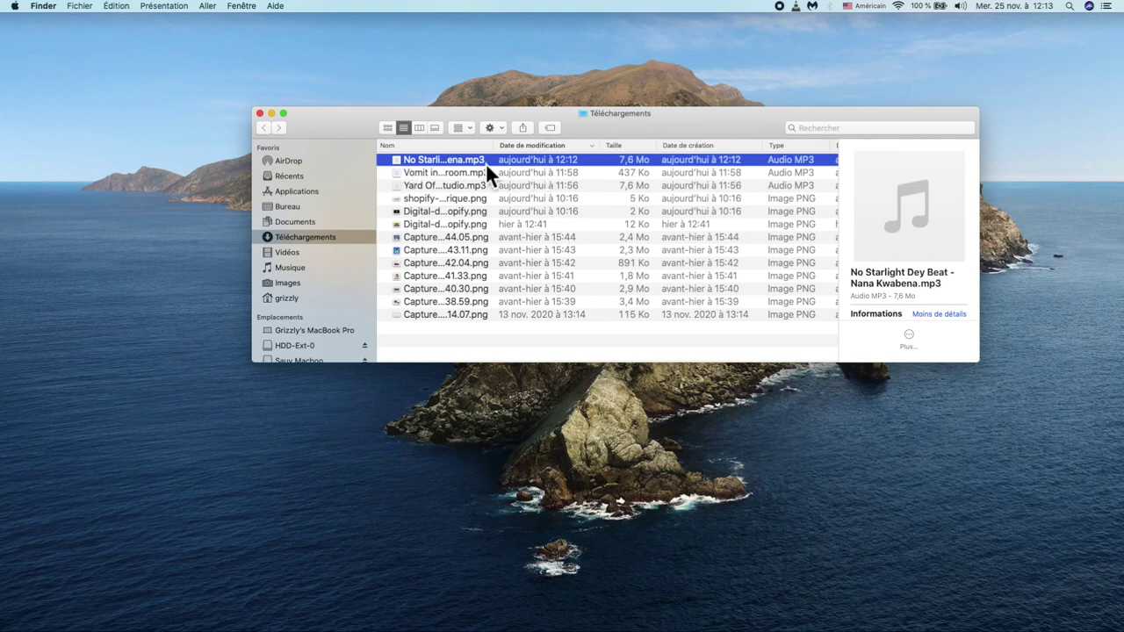
double_click(503, 154)
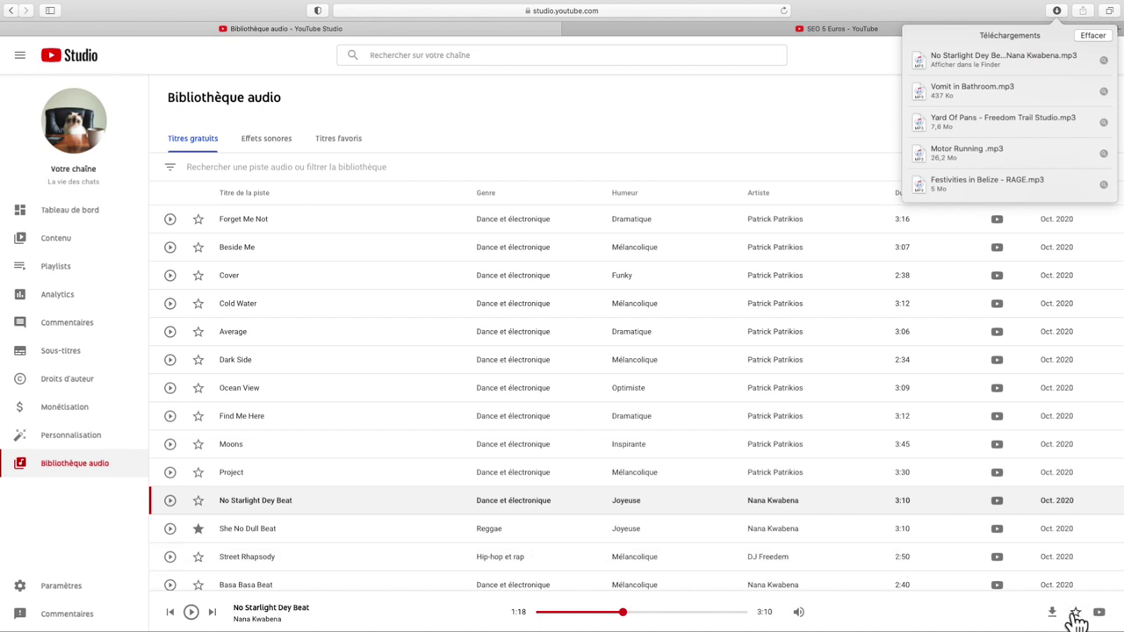
Step: Check the licence information of "No Starlight Dey Beat" from the audio player
mouse_move(1099, 618)
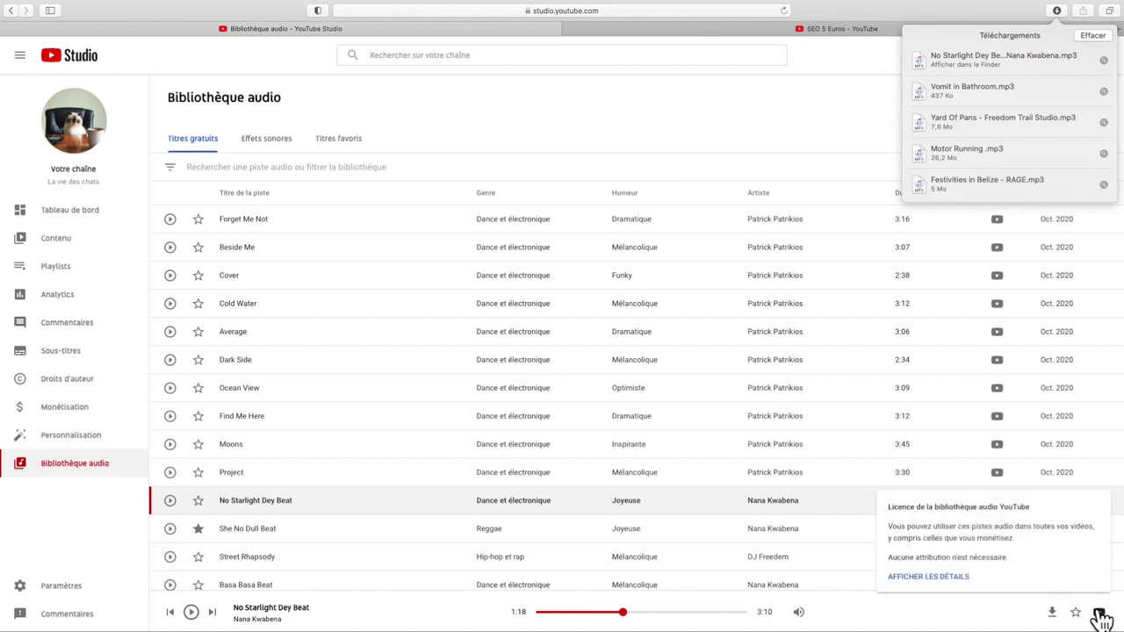